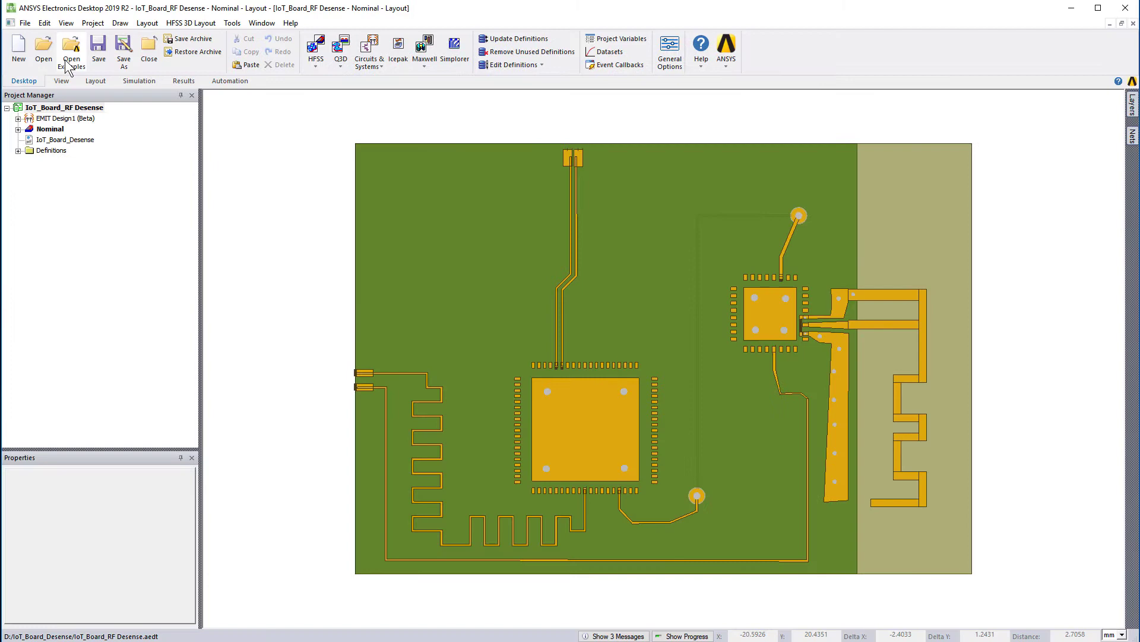
Step: Open the IoT_Board_Desense.aedt example from the Tutorial folder
double_click(430, 273)
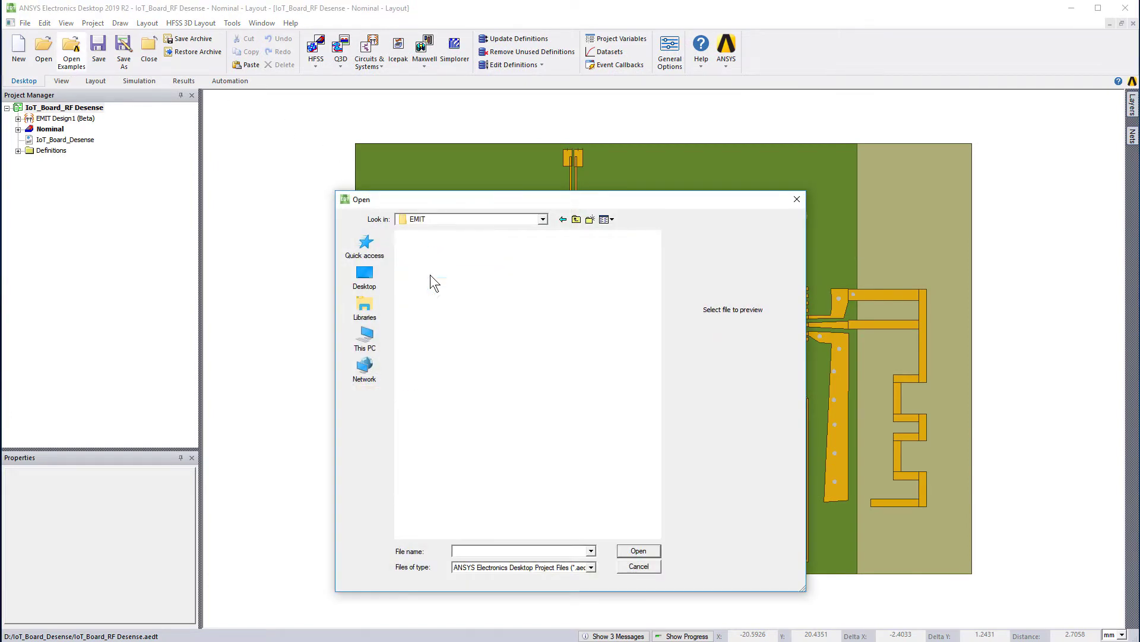
double_click(569, 293)
left_click(569, 292)
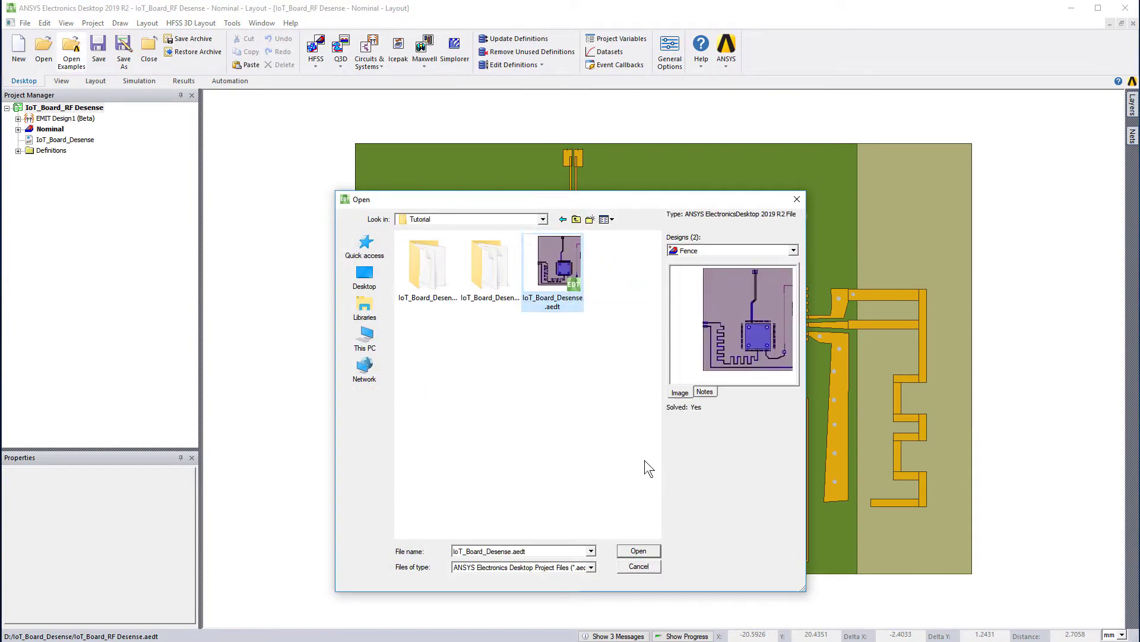
left_click(639, 550)
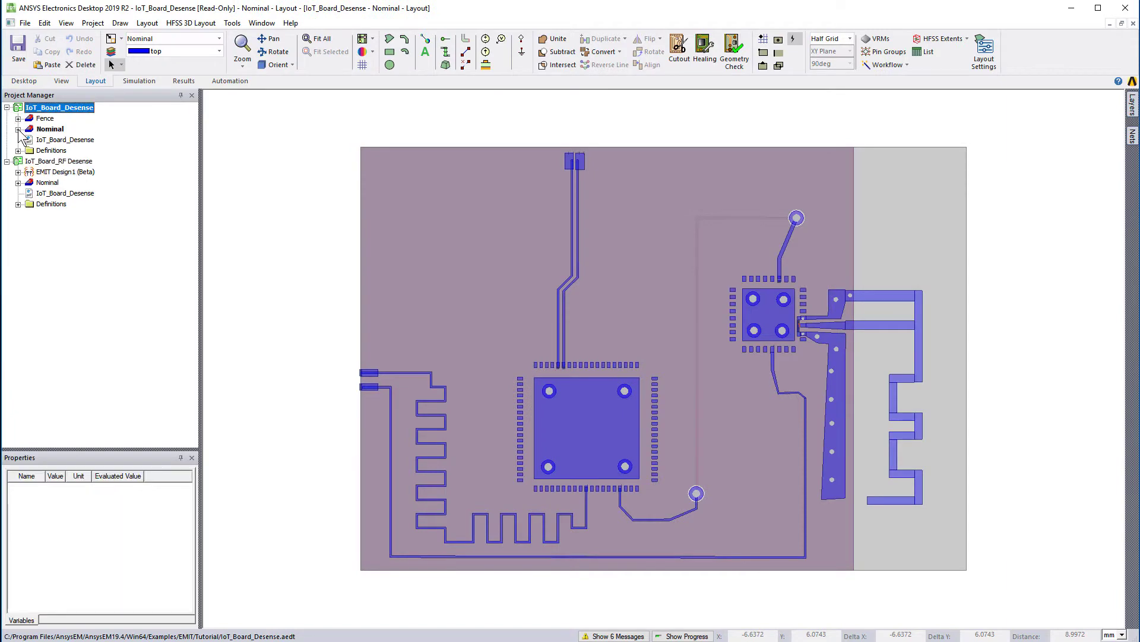
Step: View the Antenna Coupling plot of the Nominal design, then the Fence design's
double_click(40, 215)
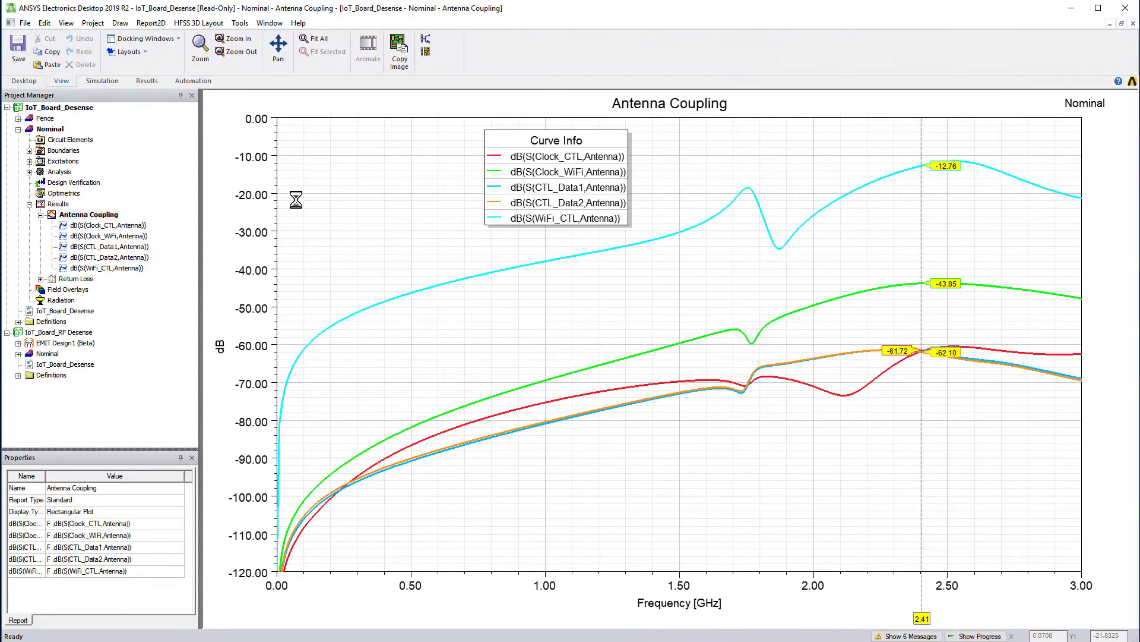
double_click(27, 118)
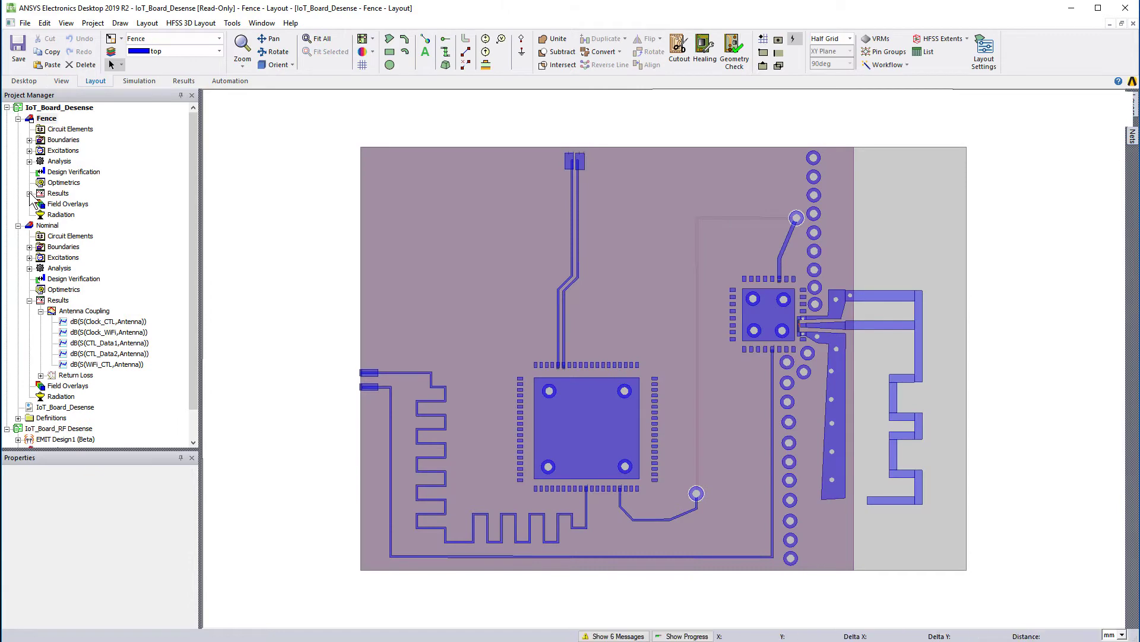
left_click(29, 193)
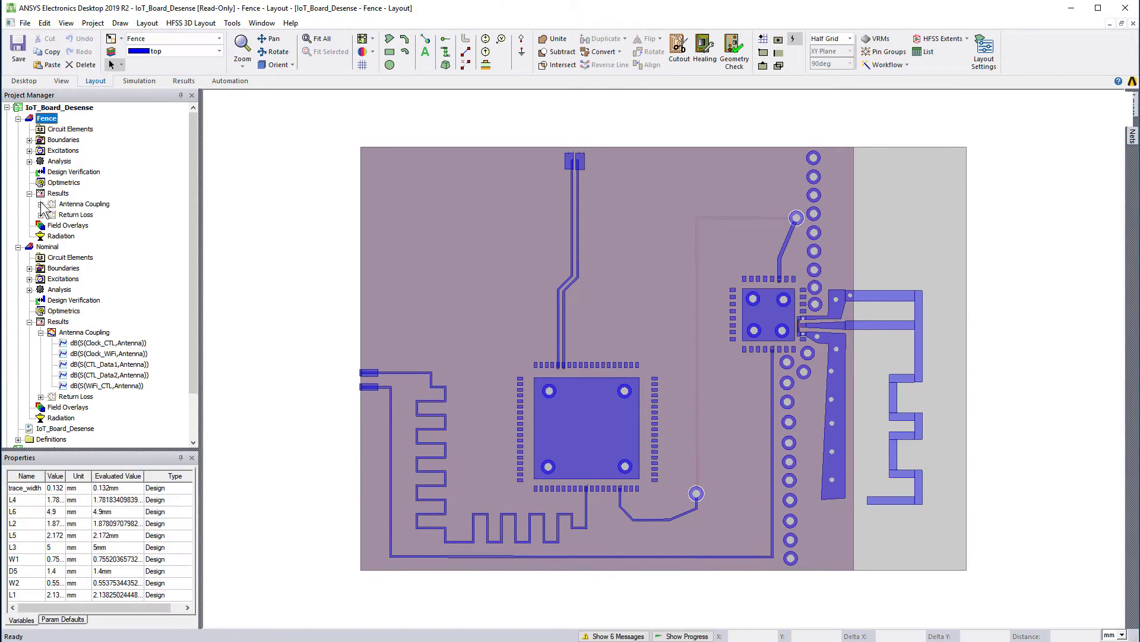
left_click(40, 204)
double_click(98, 204)
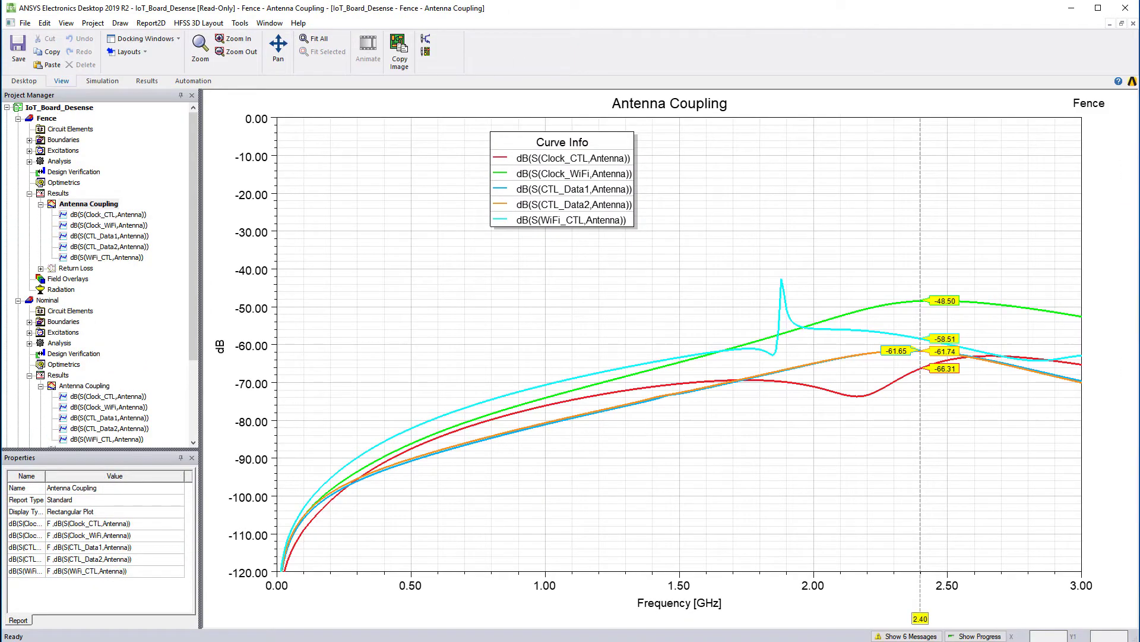
left_click(19, 118)
Step: Close the IoT_Board_Desense example project
left_click(18, 129)
right_click(89, 108)
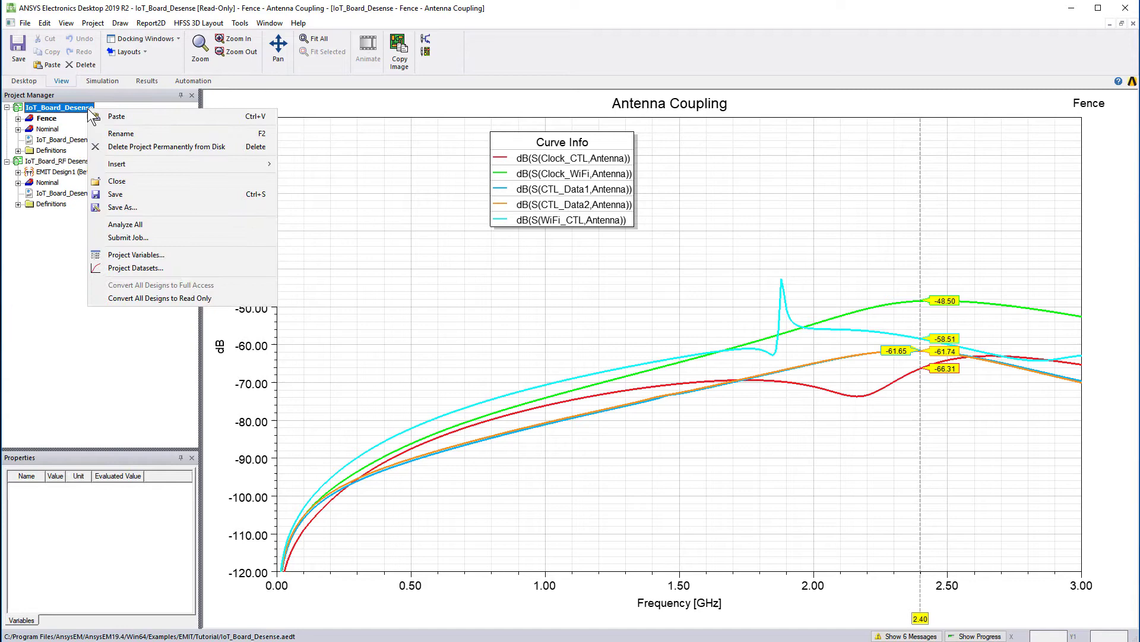
left_click(117, 182)
Step: Paste a copy of Nominal into IoT_Board_RF Desense as Nominal1, then reopen Nominal's layout
right_click(63, 130)
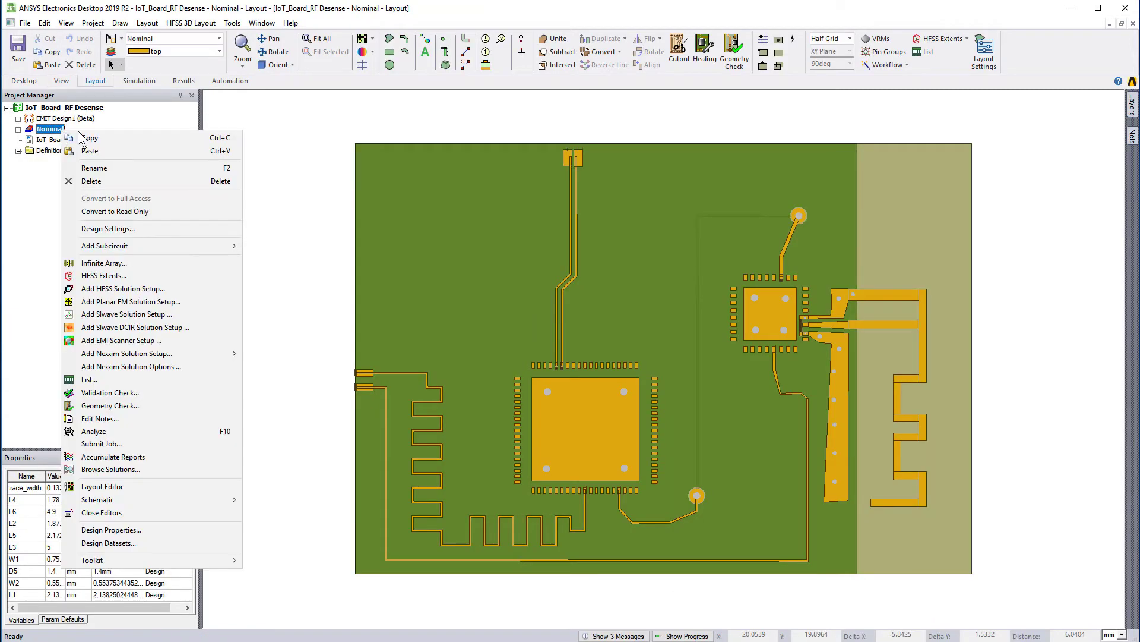
key("Escape")
left_click(95, 108)
right_click(96, 109)
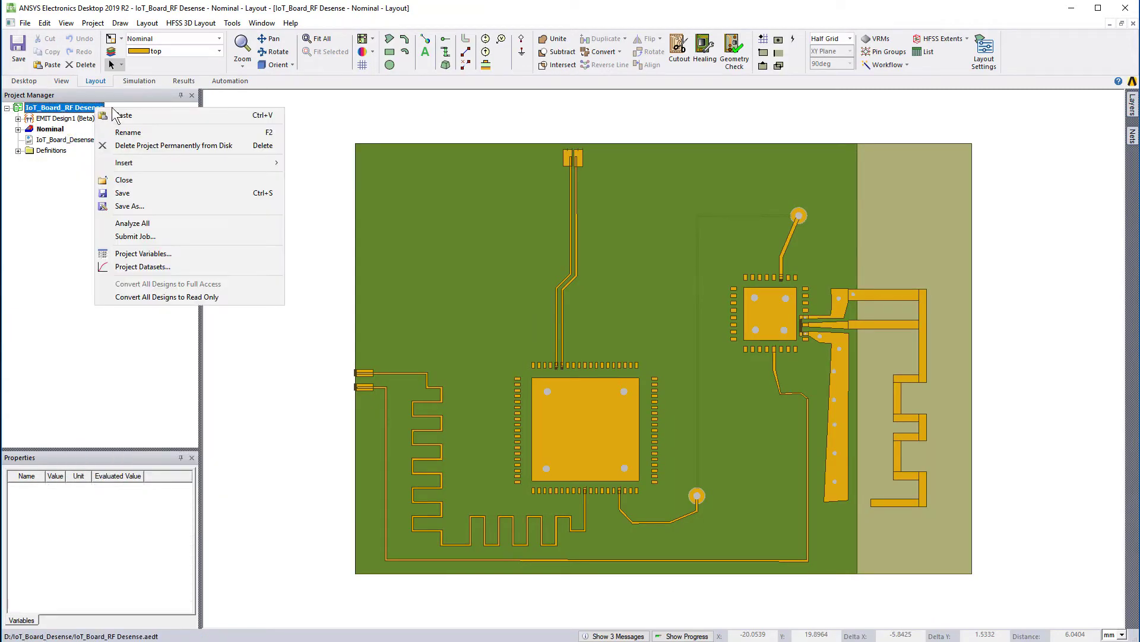
left_click(118, 111)
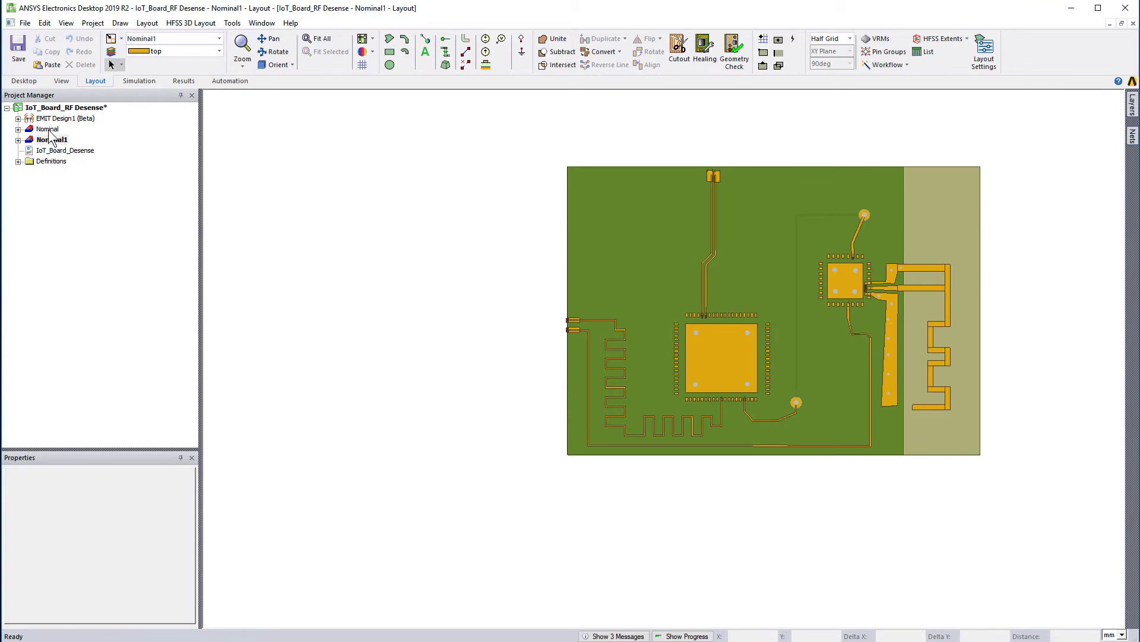
double_click(49, 130)
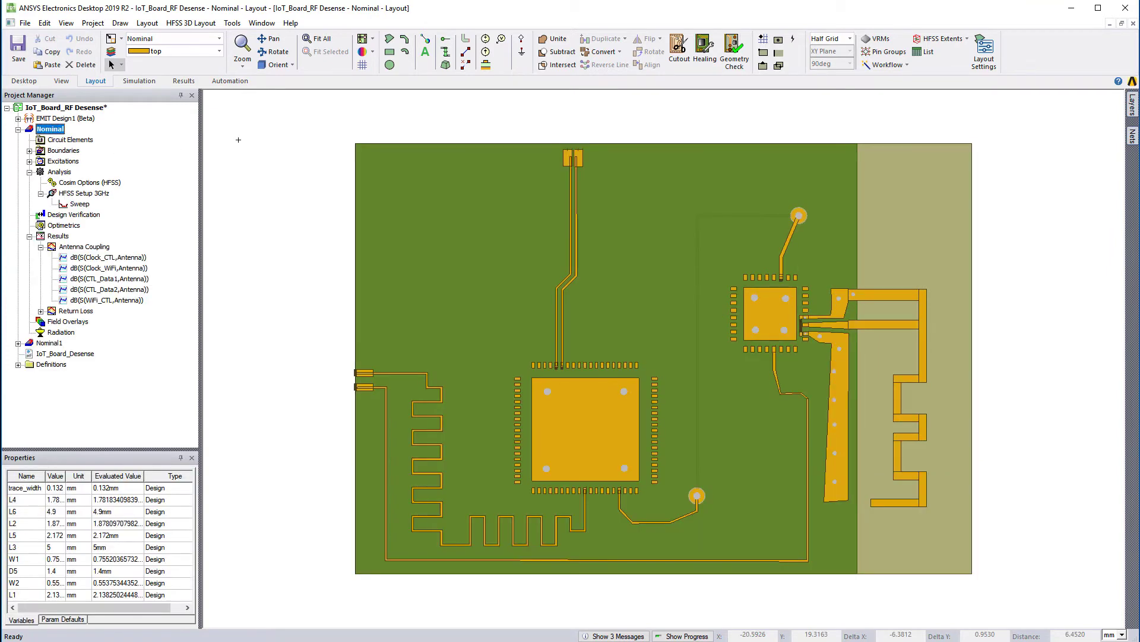
left_click(250, 140)
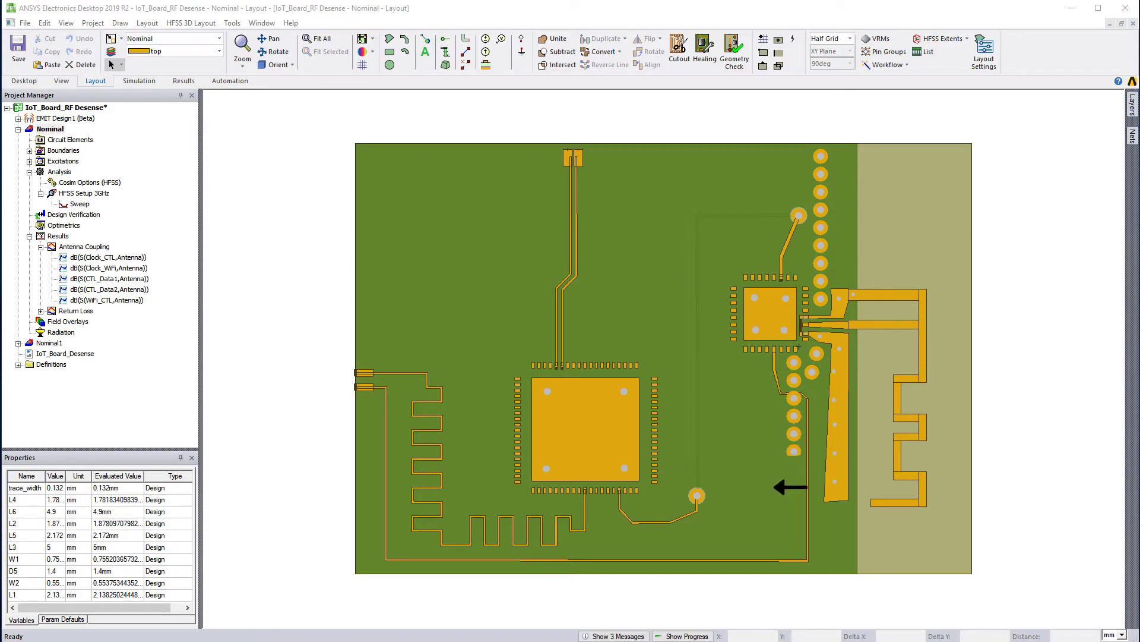
Step: Delete the short trace below the small IC and pan to that IC
left_click(775, 368)
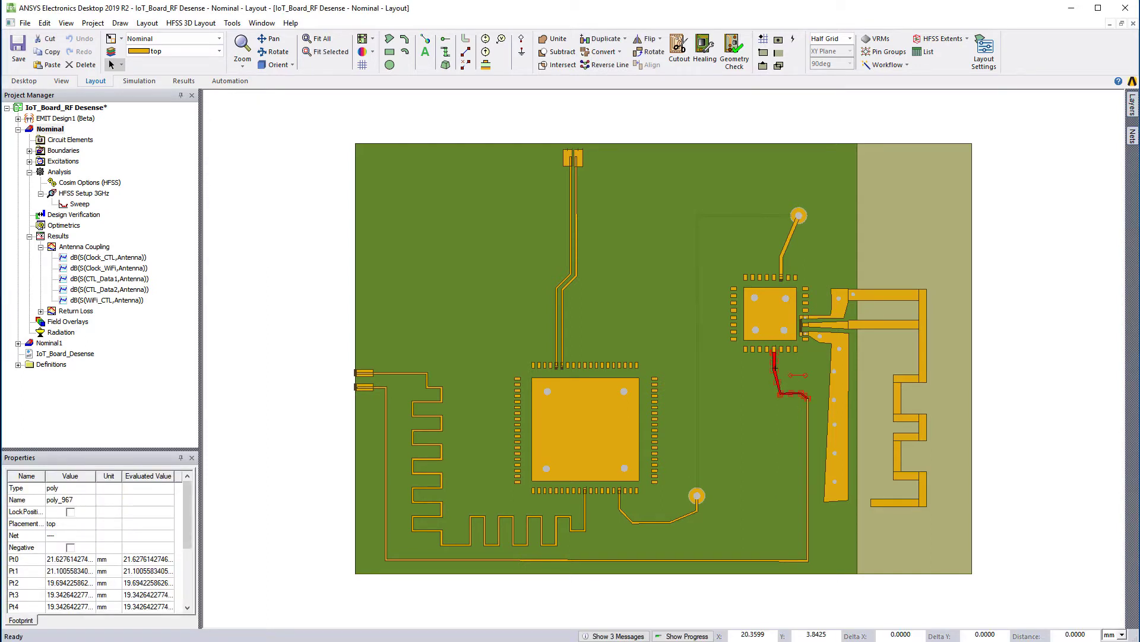
key("Delete")
scroll(857, 362, "up", 3)
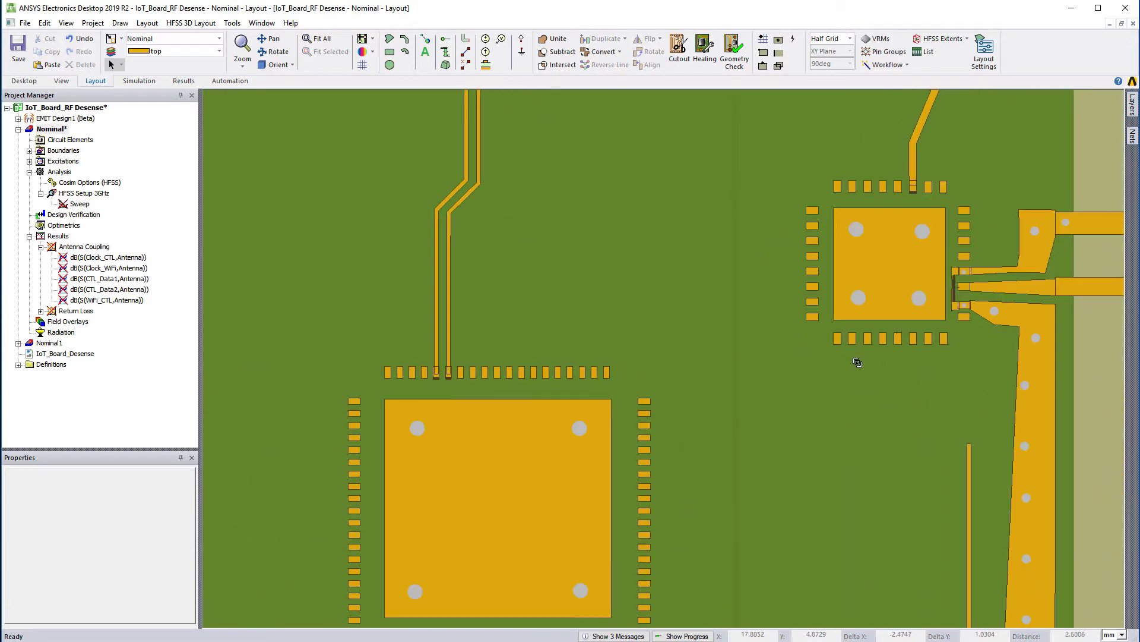
left_click(271, 38)
left_click_drag(959, 331, 654, 332)
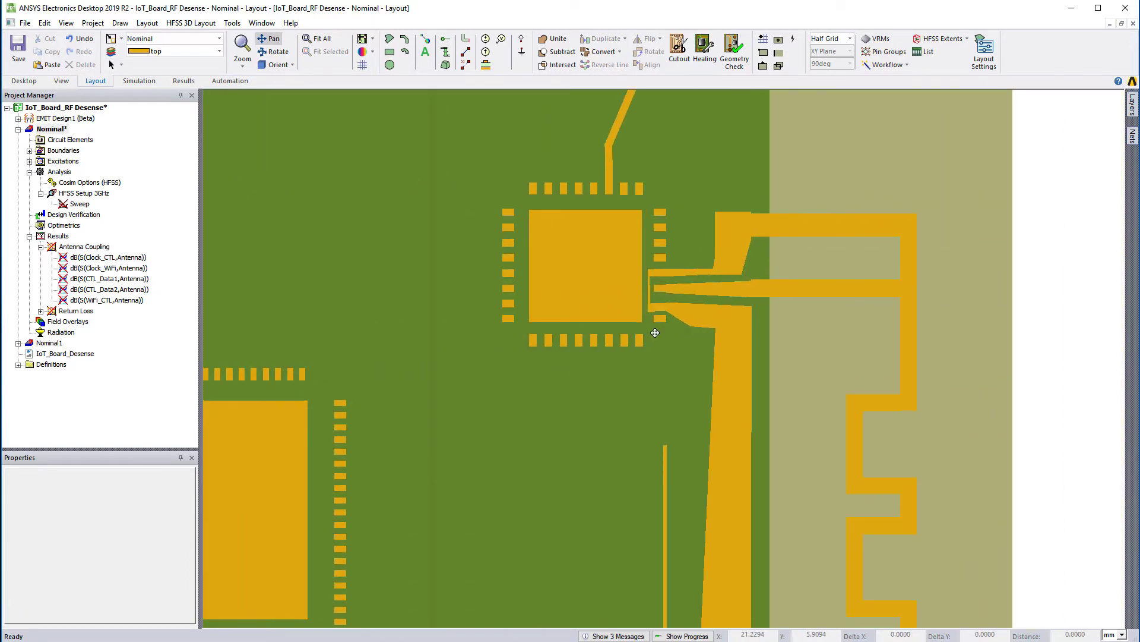
key("Escape")
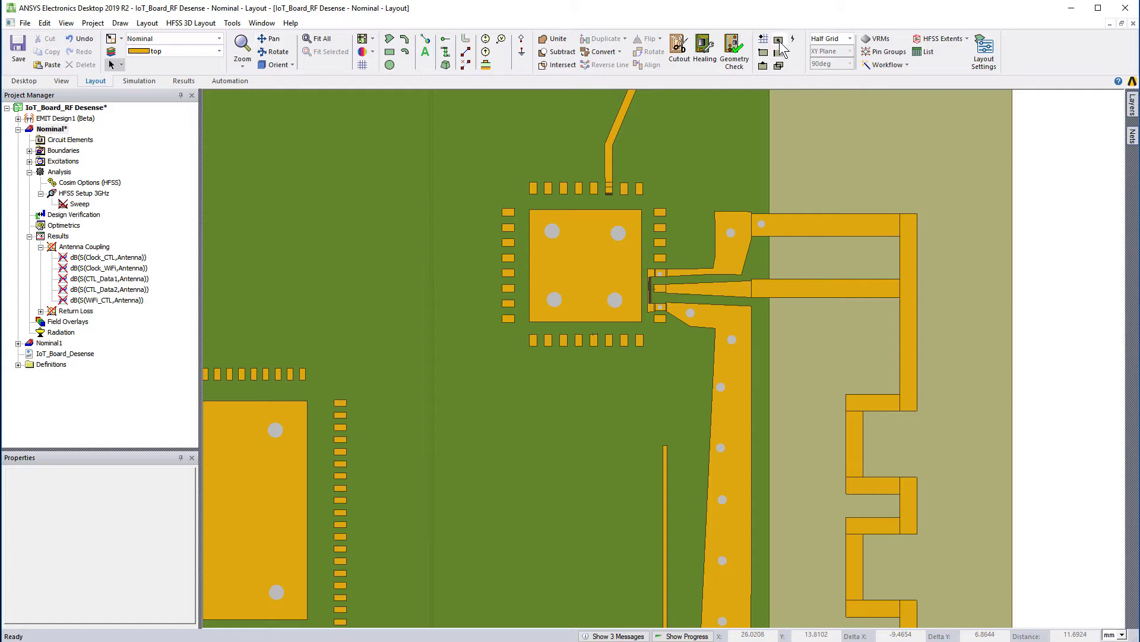
Step: Reroute the WiFi_Clock trace to the small IC's pin with a vertical leg
left_click(665, 462)
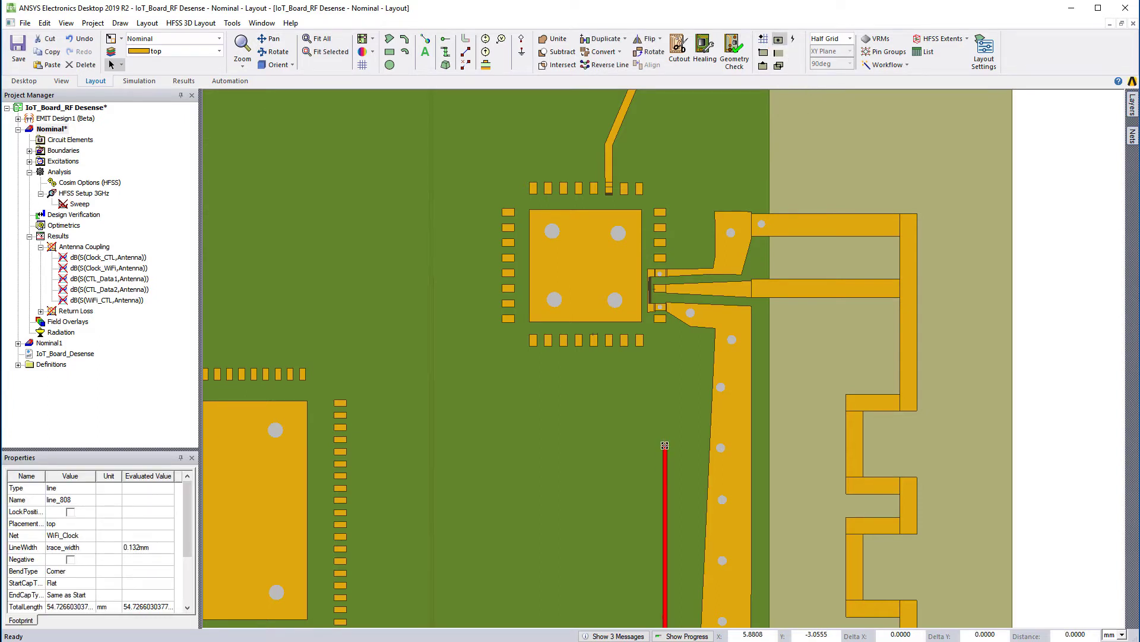
mouse_move(665, 446)
left_mouse_down()
mouse_move(590, 396)
mouse_move(593, 349)
left_mouse_up()
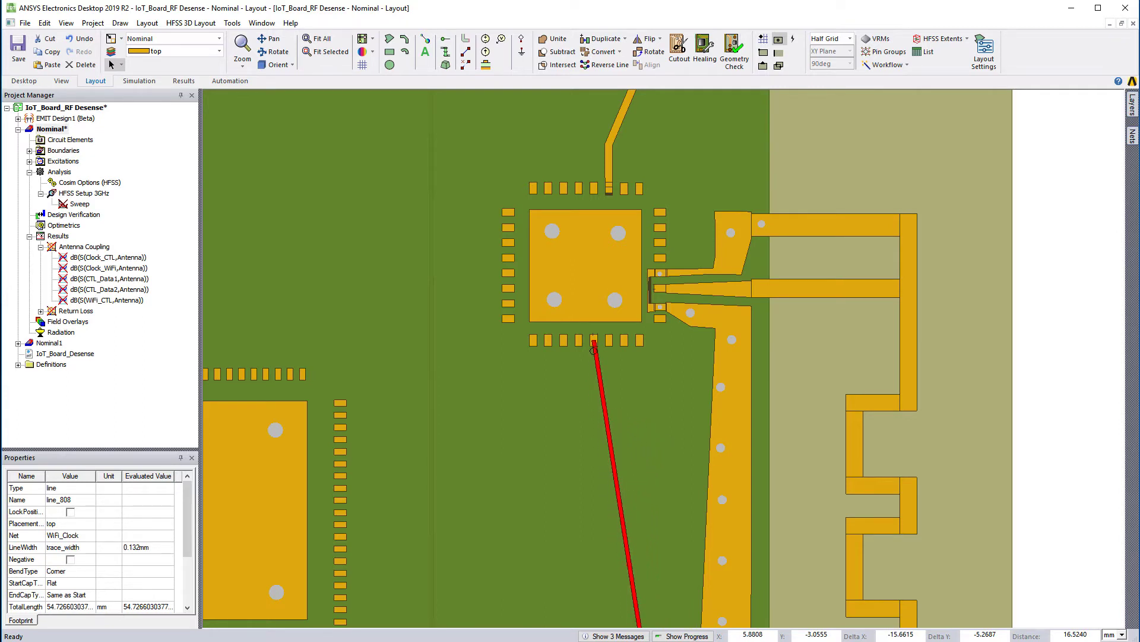
left_click_drag(593, 351, 593, 351)
scroll(654, 368, "down", 6)
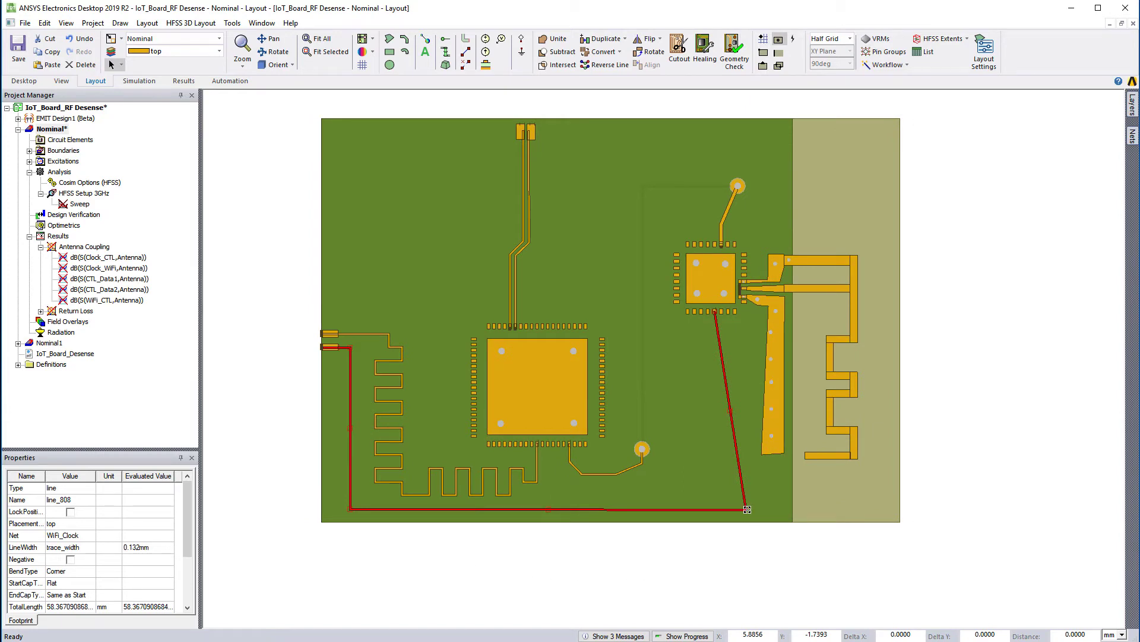
left_click_drag(747, 509, 714, 510)
Step: Fit the board in view and place a via near the board's top edge
left_click(749, 600)
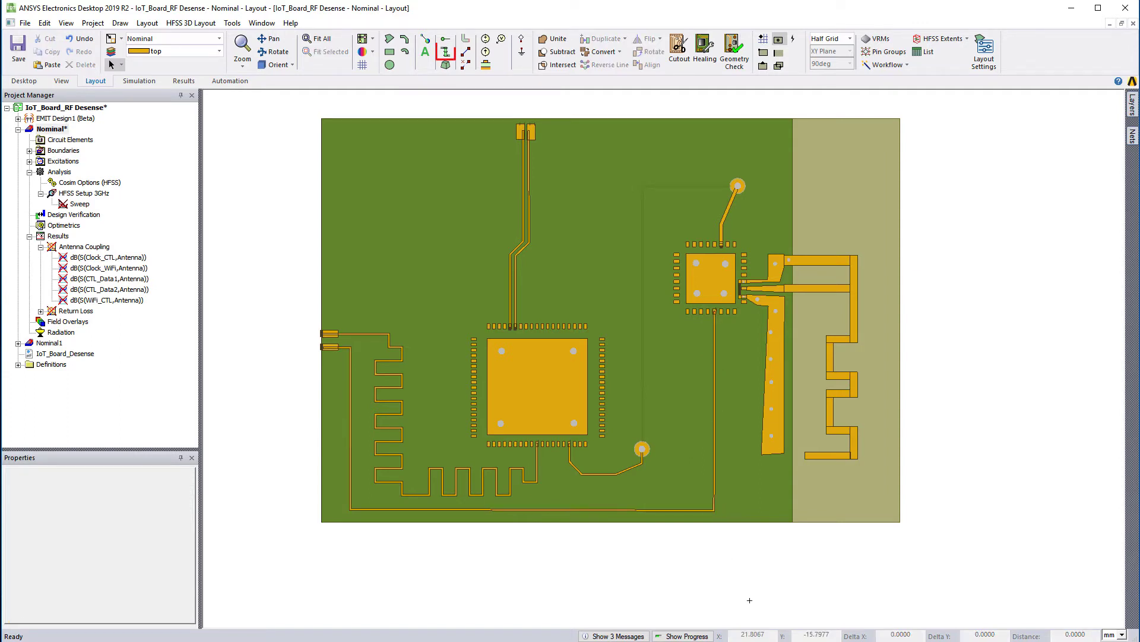
key("ctrl+d")
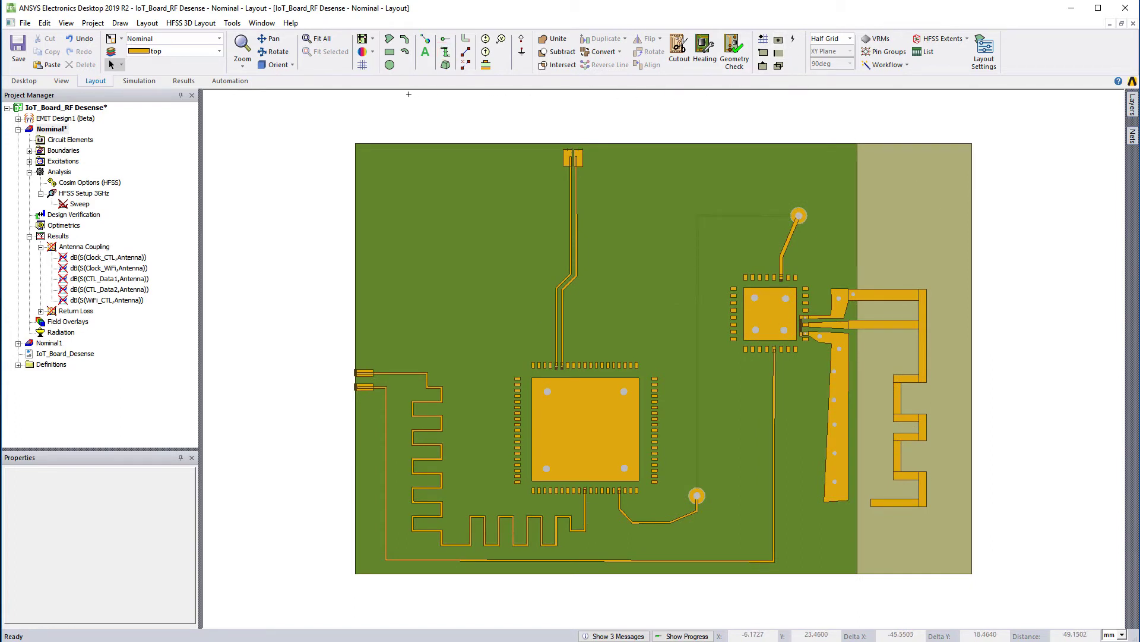
left_click(446, 61)
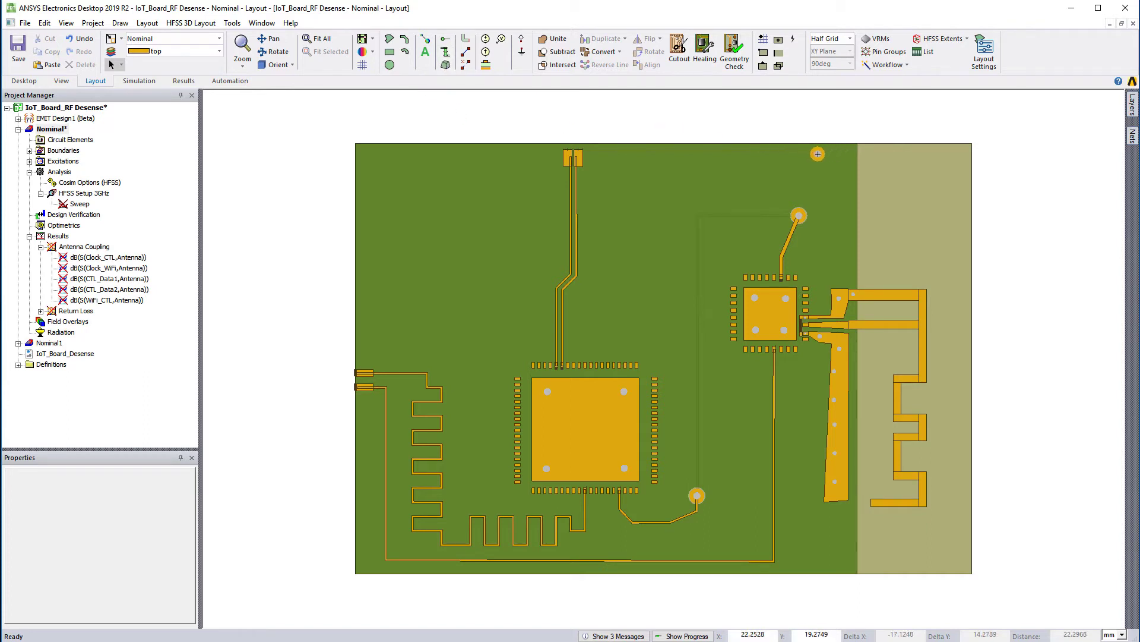
left_click(818, 154)
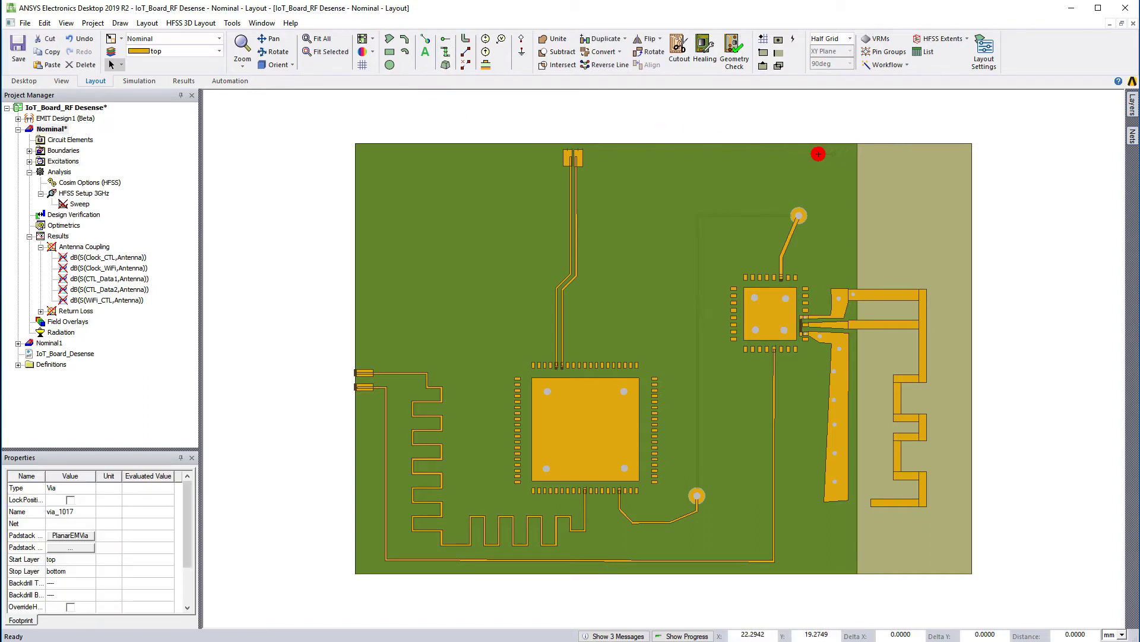
Step: Duplicate the via in-layer into a vertical column of 9, shifted slightly down
right_click(780, 127)
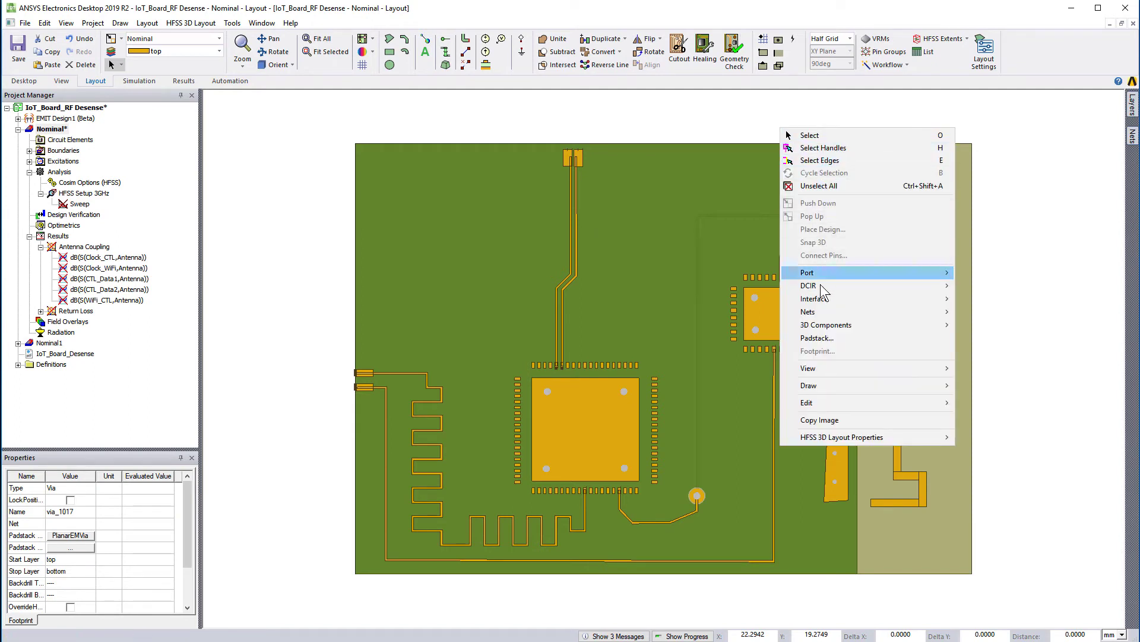
mouse_move(921, 385)
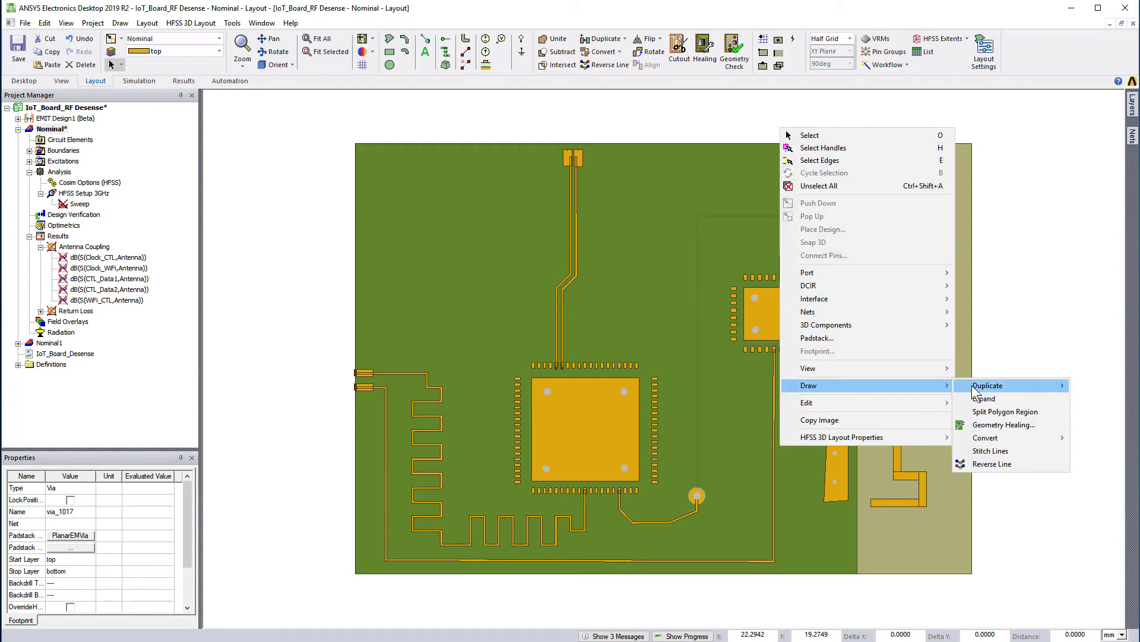
mouse_move(977, 389)
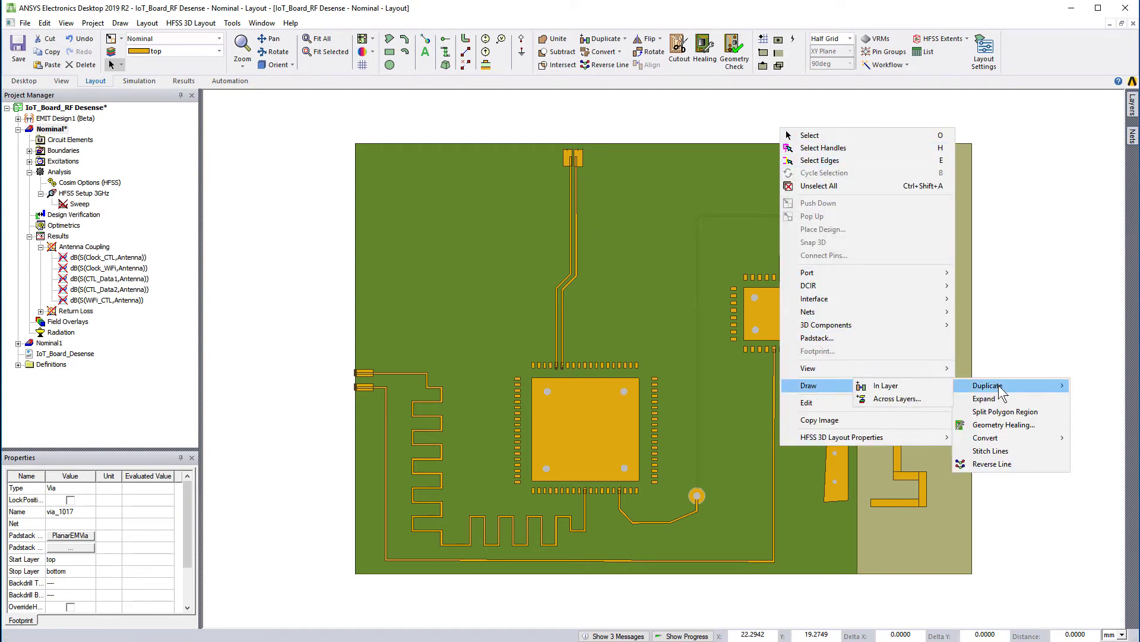
left_click(935, 395)
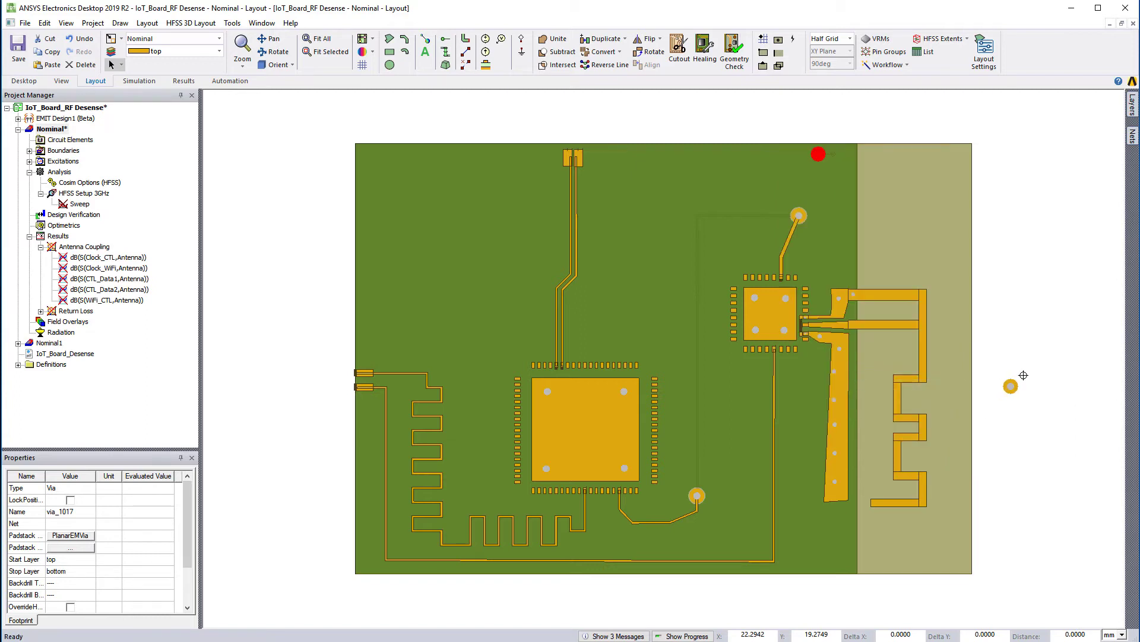
left_click(819, 172)
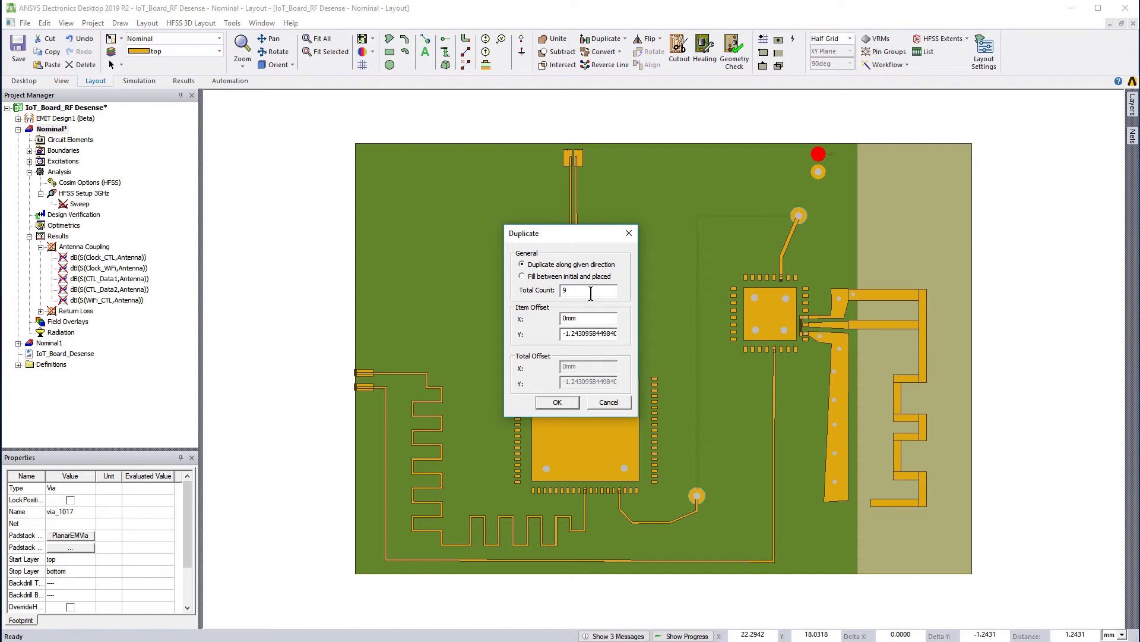
left_click(557, 402)
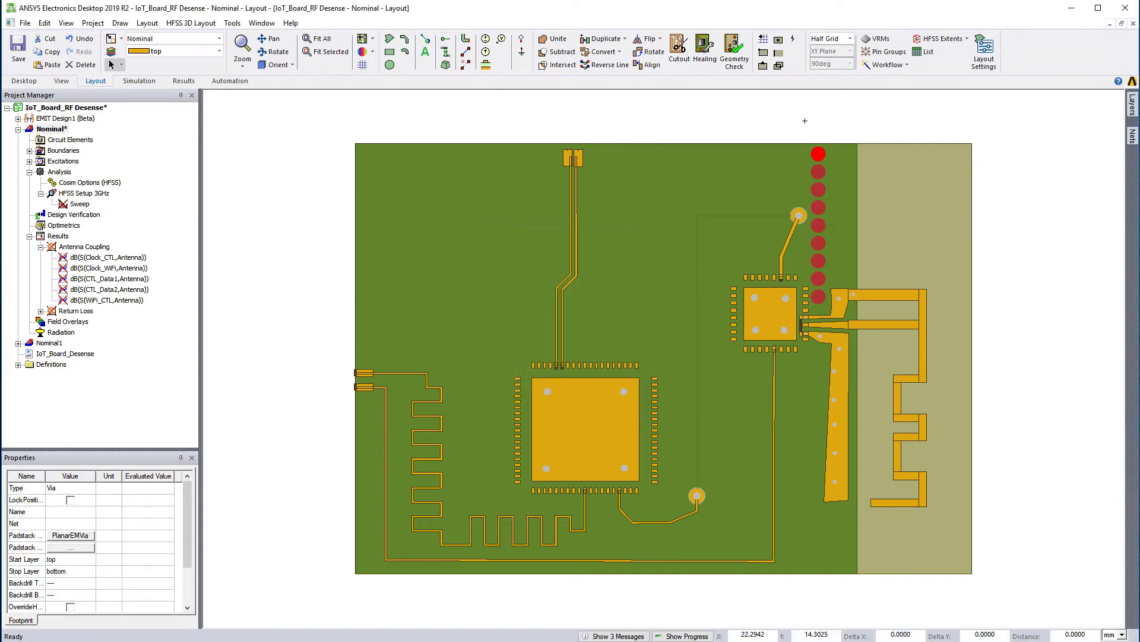
left_click_drag(818, 262, 819, 265)
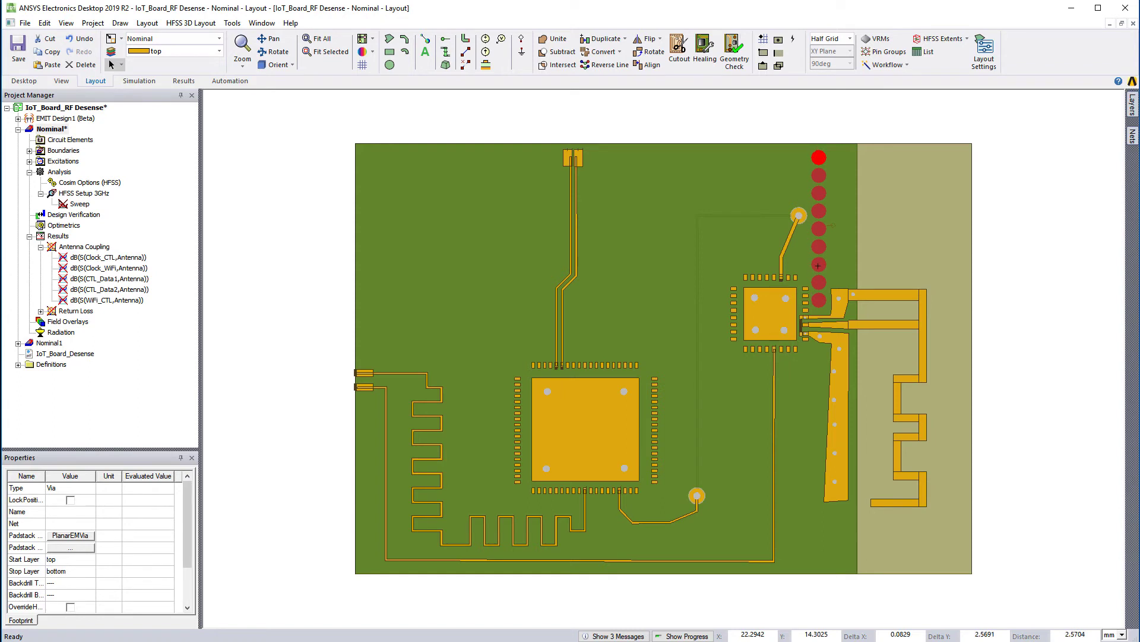
Step: Duplicate the via column in-layer lower down the board with a count of 3
right_click(641, 105)
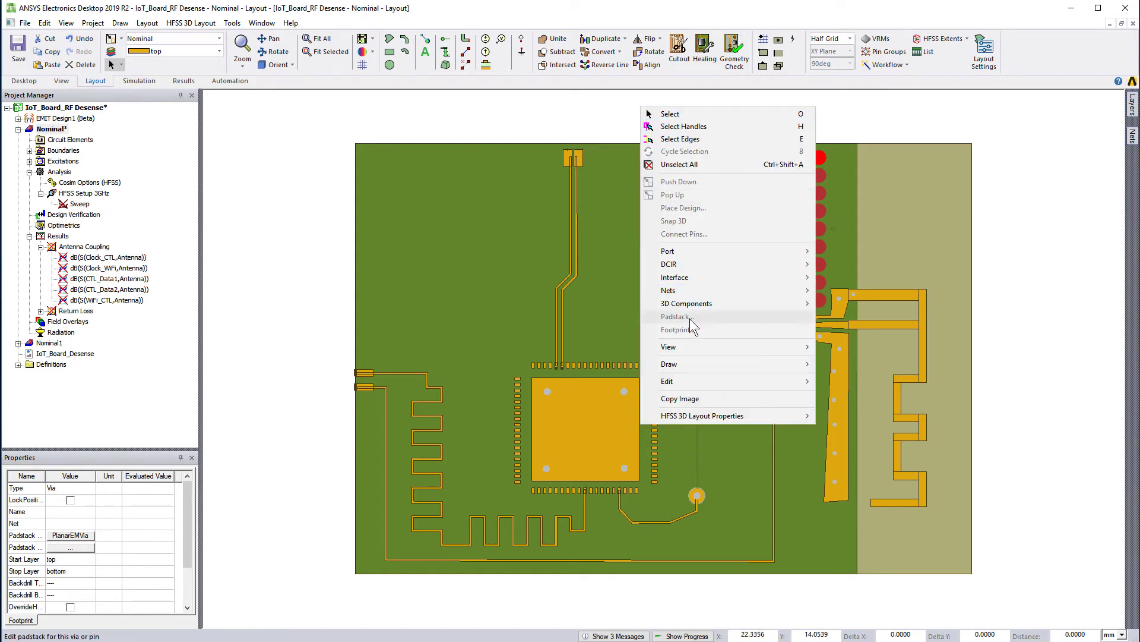
mouse_move(684, 367)
mouse_move(888, 369)
left_click(951, 363)
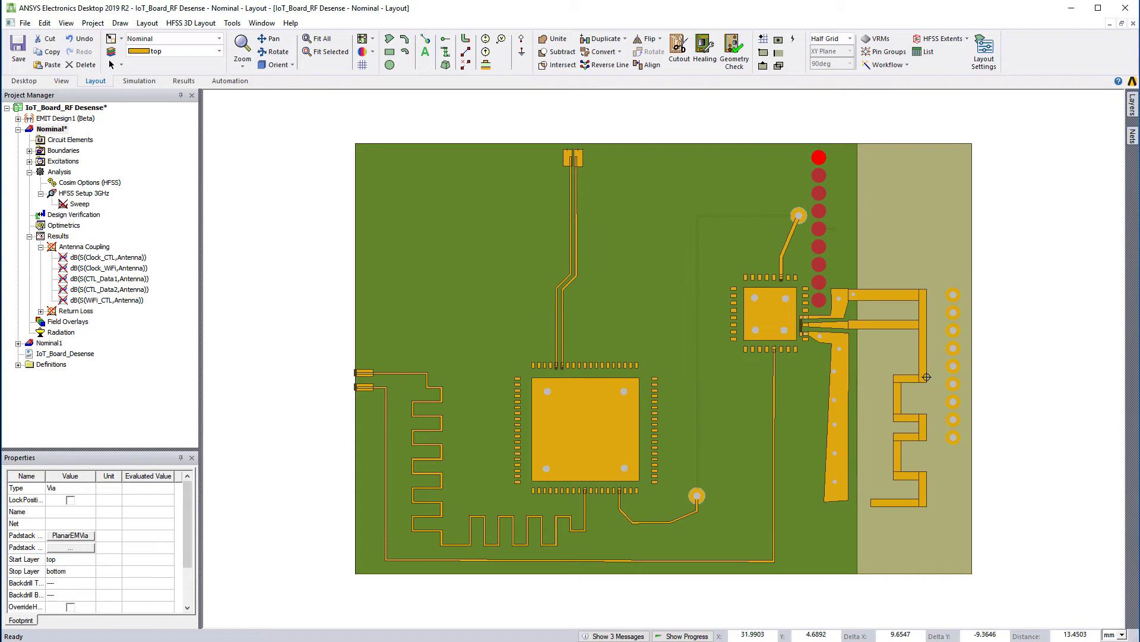
left_click(819, 228)
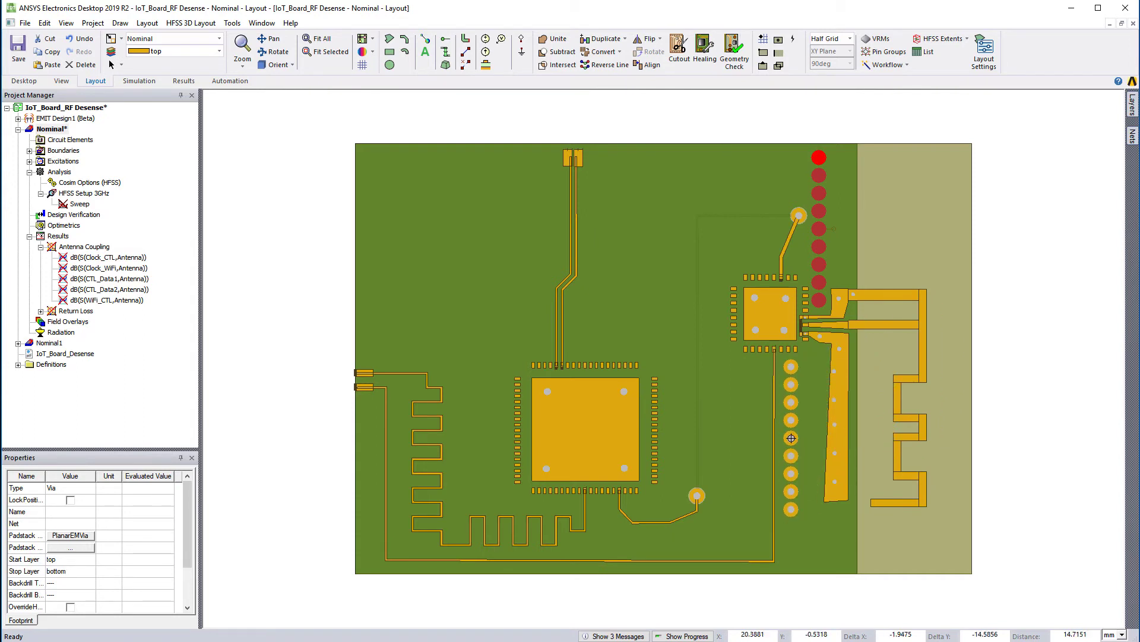
left_click(792, 436)
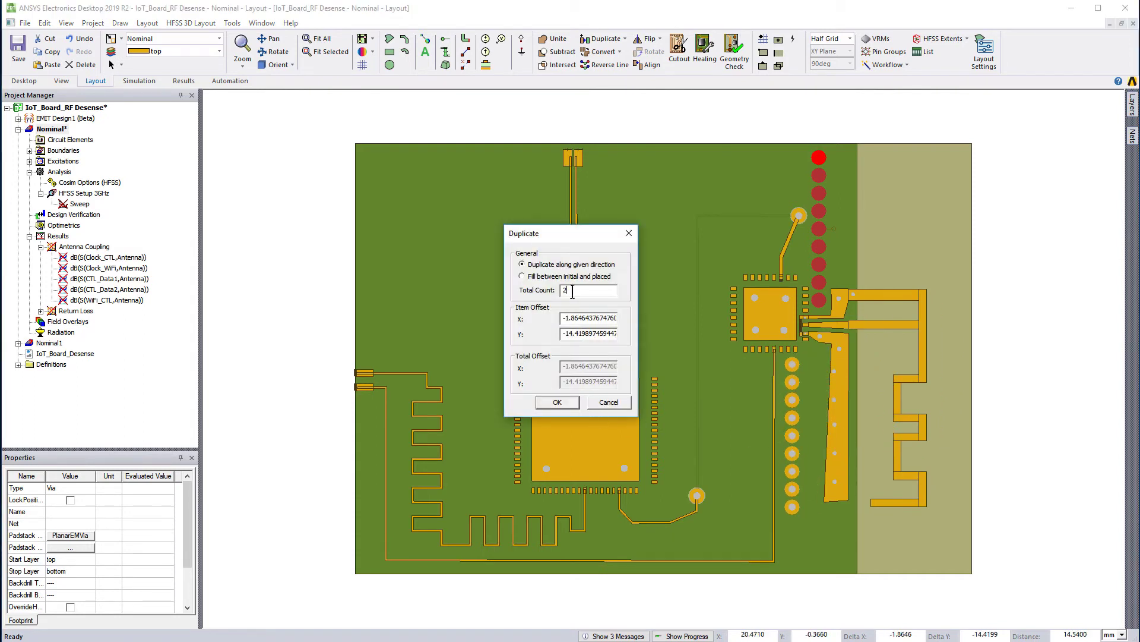
type("3")
left_click(557, 401)
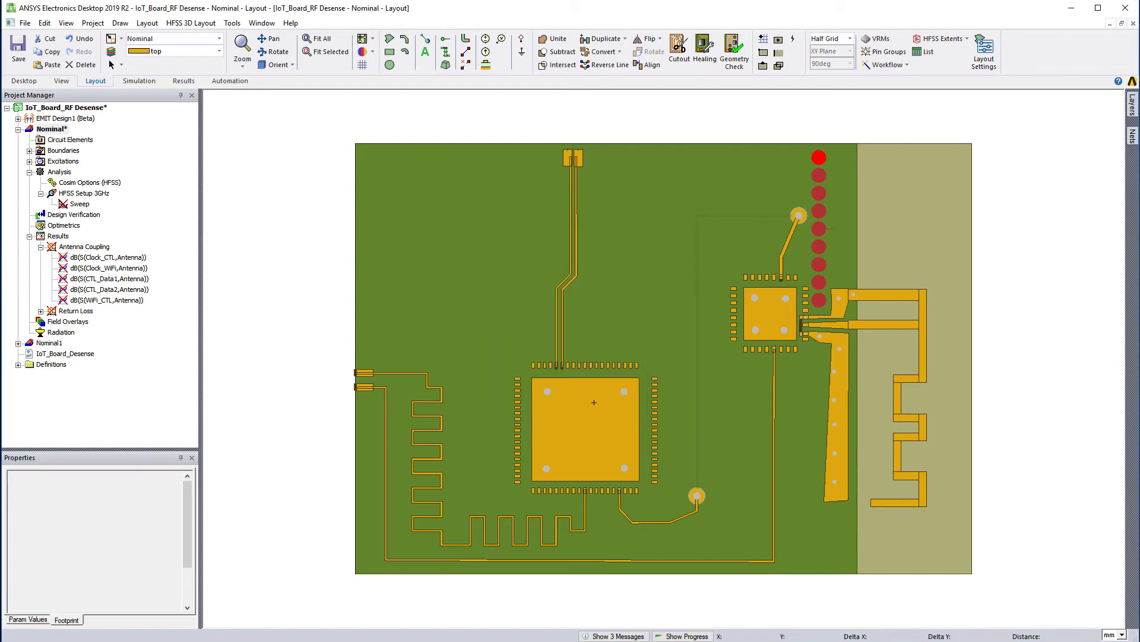
Step: Move three stray vias from below the board up onto the fence
scroll(794, 143, "down", 2)
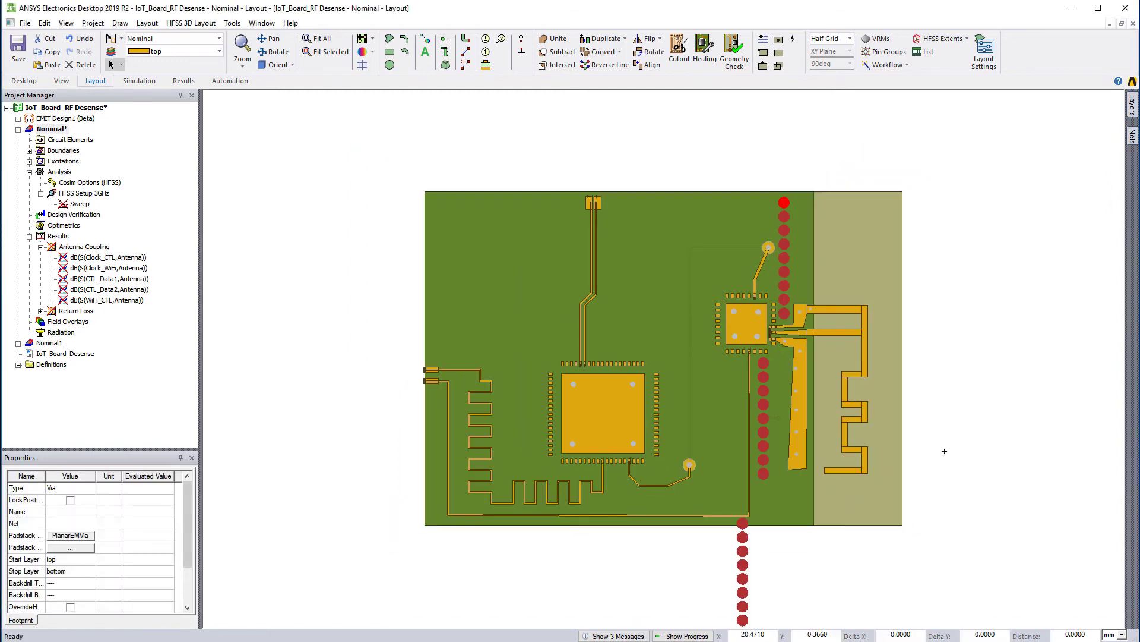
left_click(949, 501)
left_click(743, 565)
left_click(742, 550, "ctrl")
left_click(743, 536, "ctrl")
left_click_drag(742, 551, 763, 501)
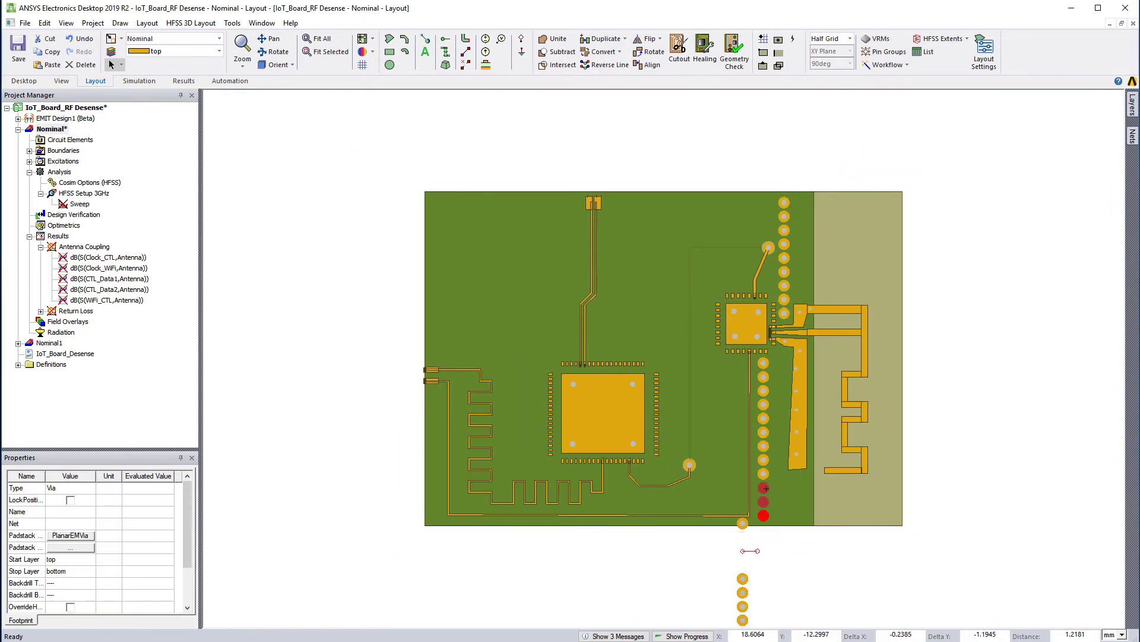
left_click(945, 276)
Step: Move two spare vias up beside the antenna feed
scroll(840, 507, "down", 1)
left_click(740, 515)
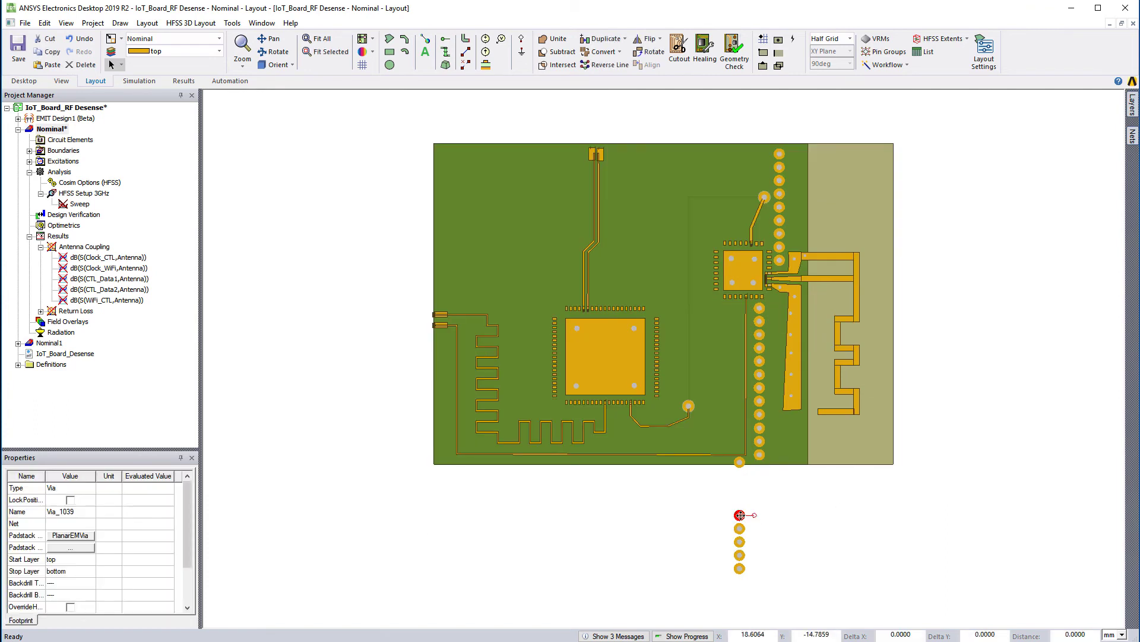
left_click_drag(740, 515, 776, 301)
left_click(740, 528)
left_click_drag(739, 528, 772, 316)
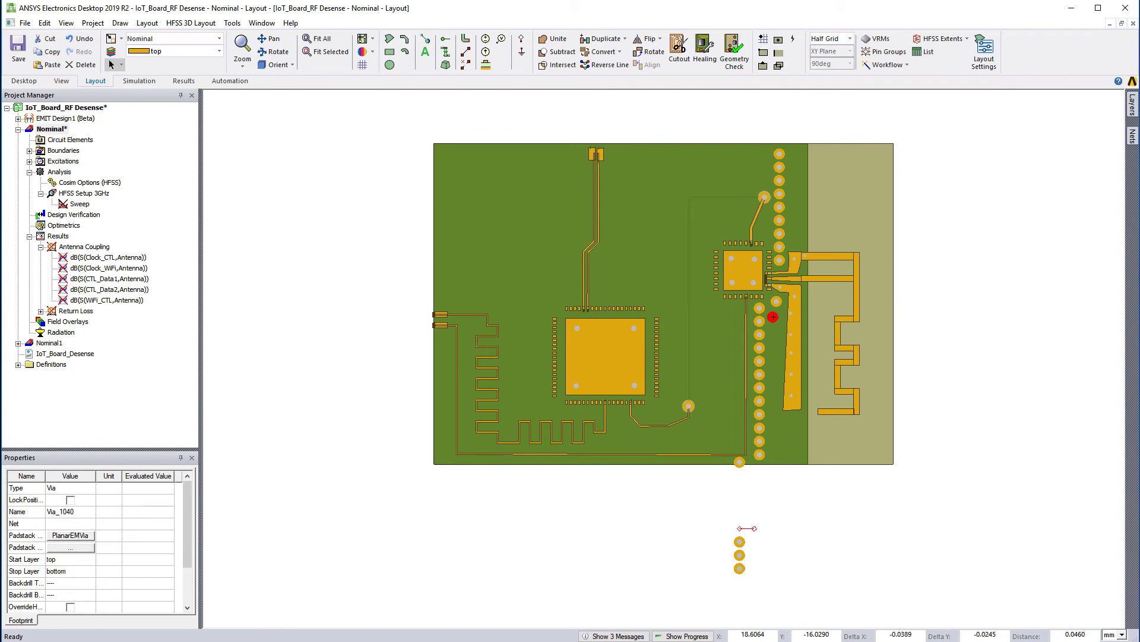
left_click(947, 440)
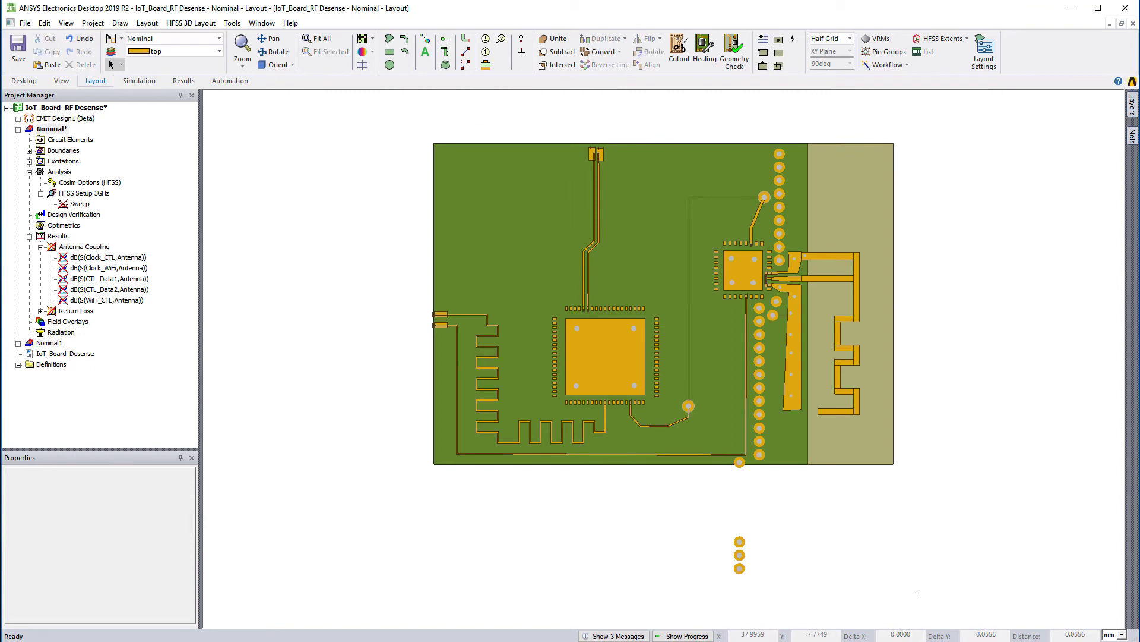
Step: Delete the extra via at the bottom edge and the spare vias below the board
left_click(740, 461)
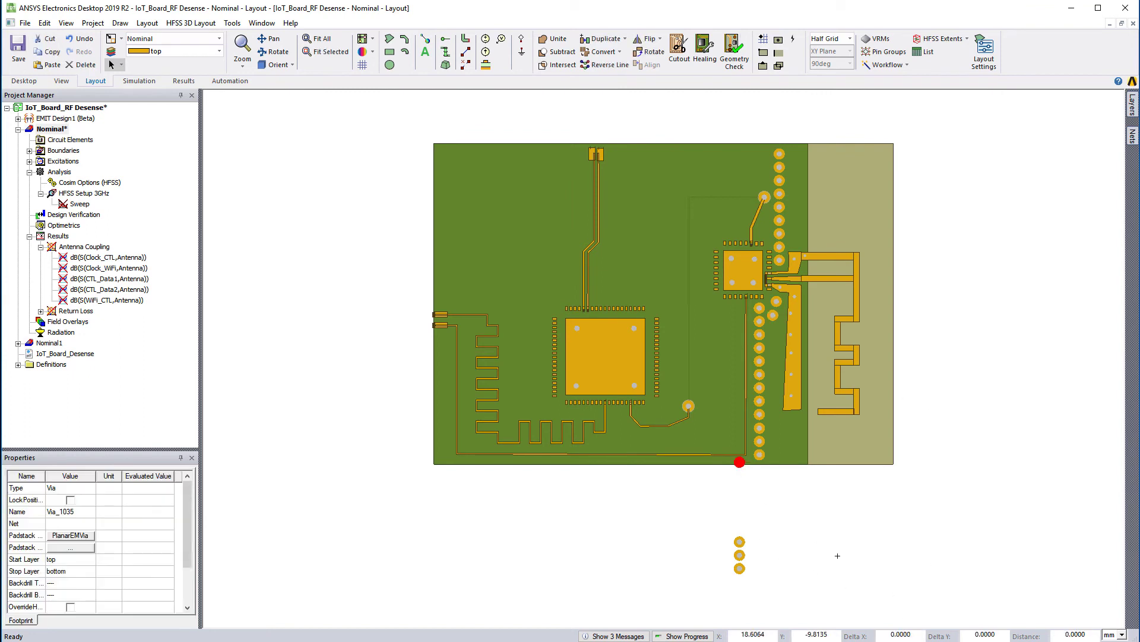
key("Delete")
left_click_drag(772, 525, 715, 585)
key("Delete")
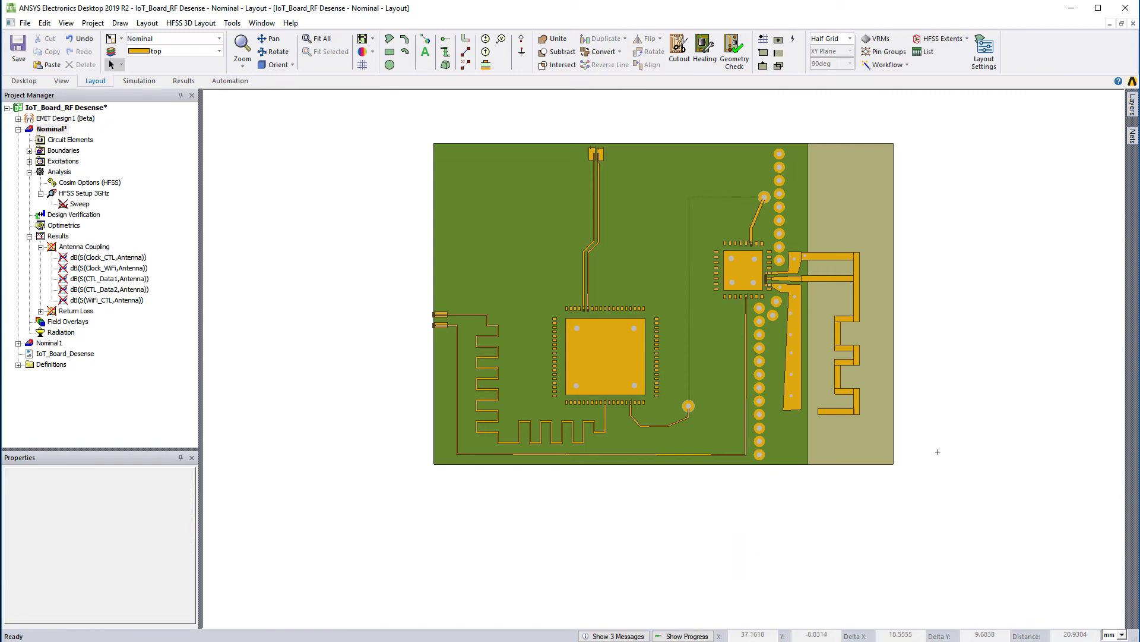
key("ctrl+d")
left_click(70, 174)
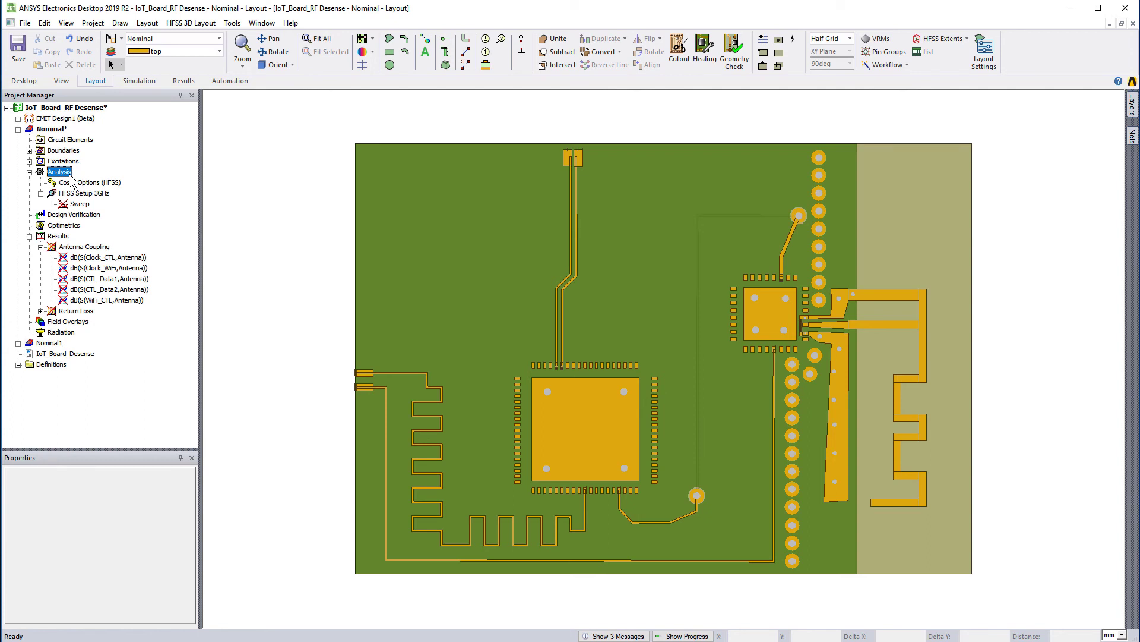
Step: Run Analyze on the project's Analysis entry to simulate the edited Nominal design
right_click(69, 176)
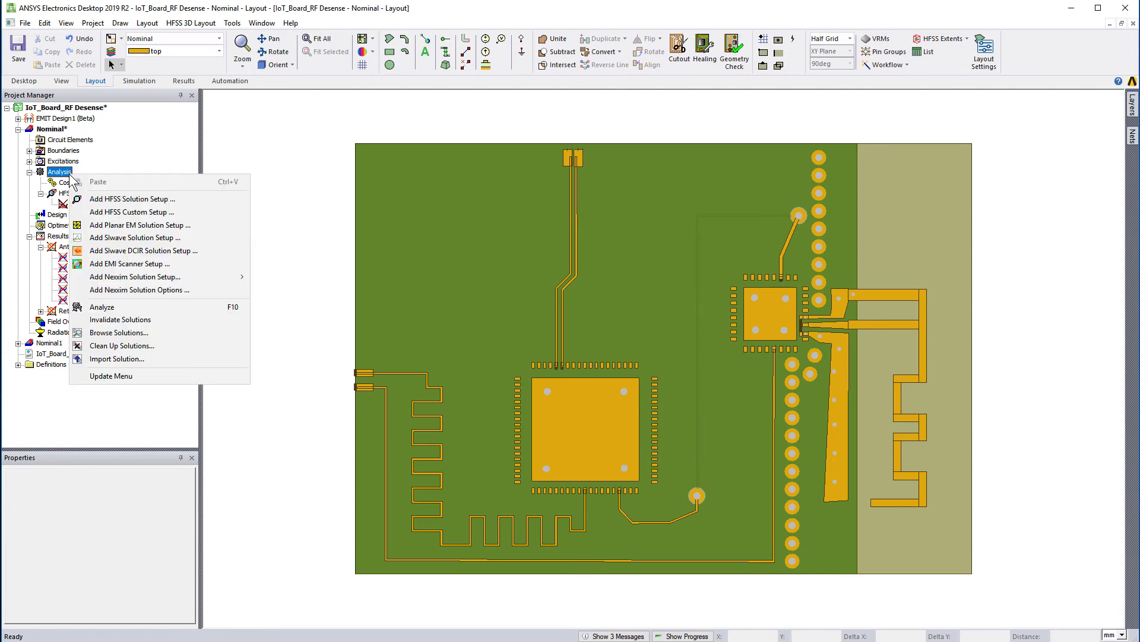
left_click(93, 308)
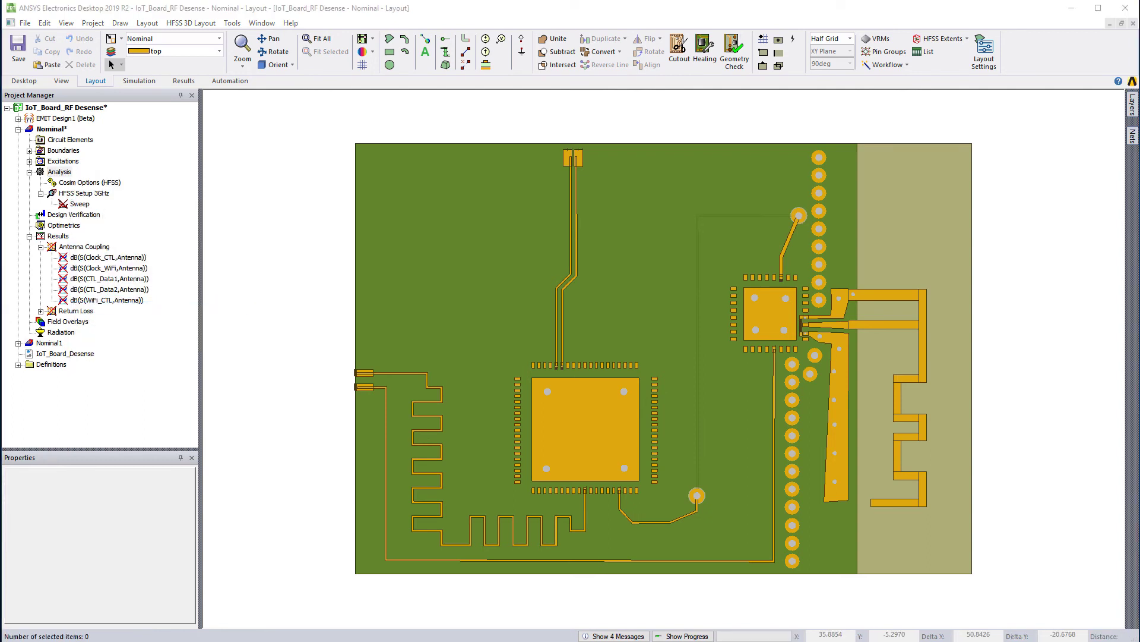